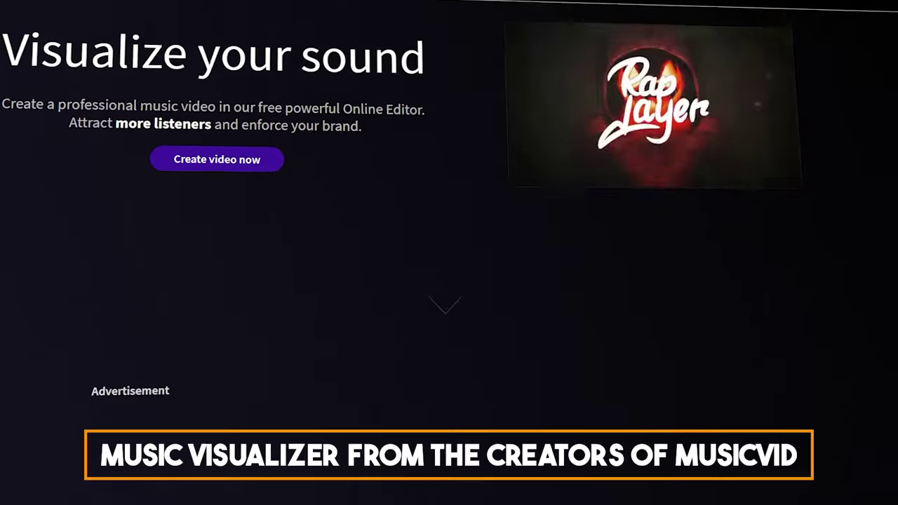
Look through the Vizzy home page down to the Free Music Visualizer features
scroll(449, 253, down, 12)
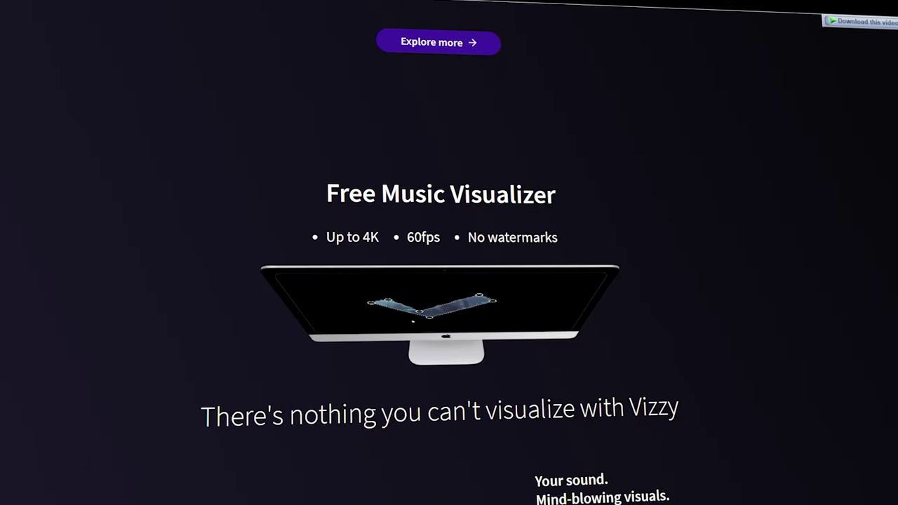
scroll(449, 253, down, 8)
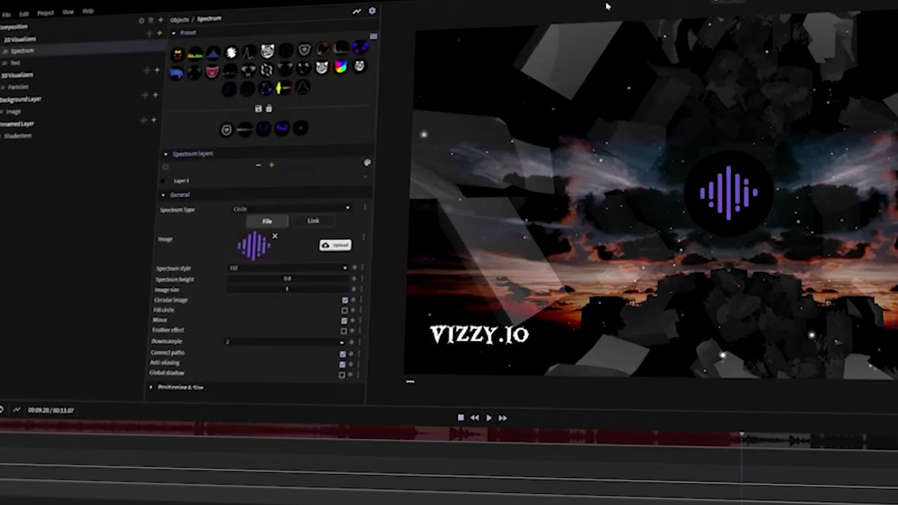
Set the composition's Bounce amount to 5.6 and play the preview
click(729, 2)
drag(734, 34, 788, 39)
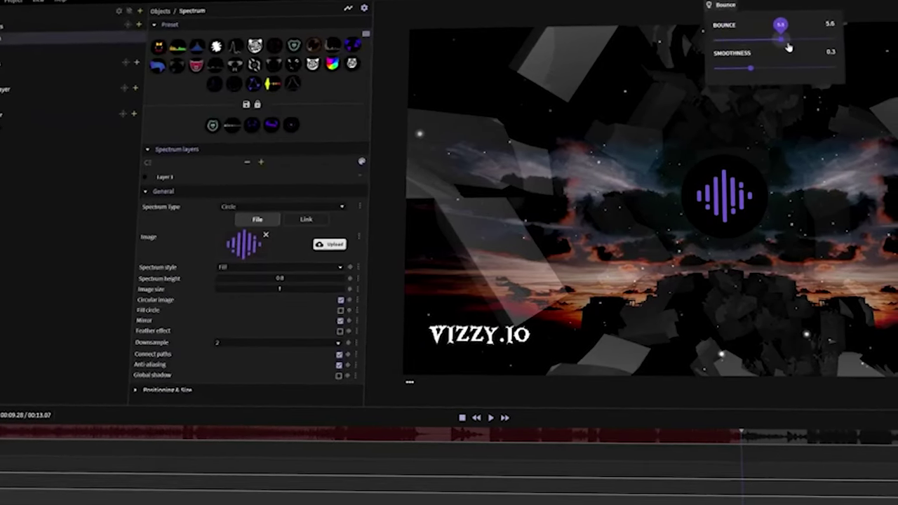
click(490, 418)
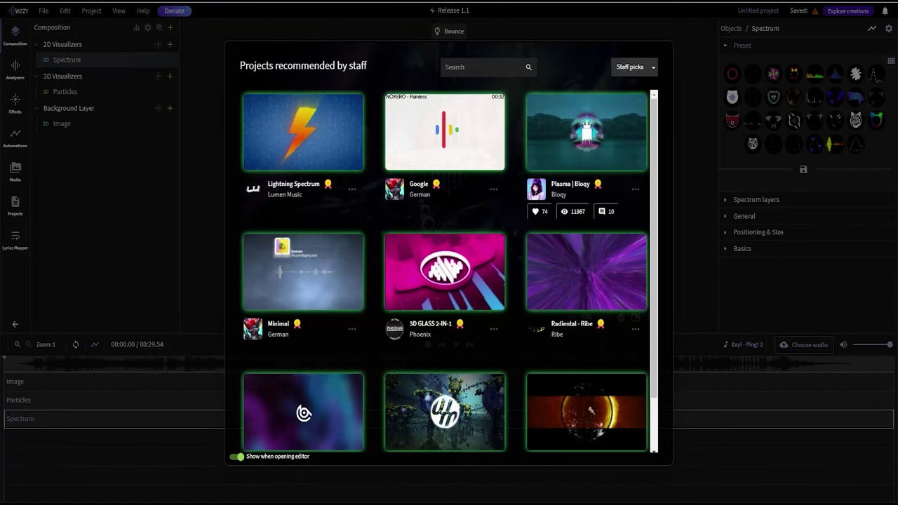
Browse the staff-recommended projects and switch the gallery to the most viewed projects
scroll(446, 272, down, 2)
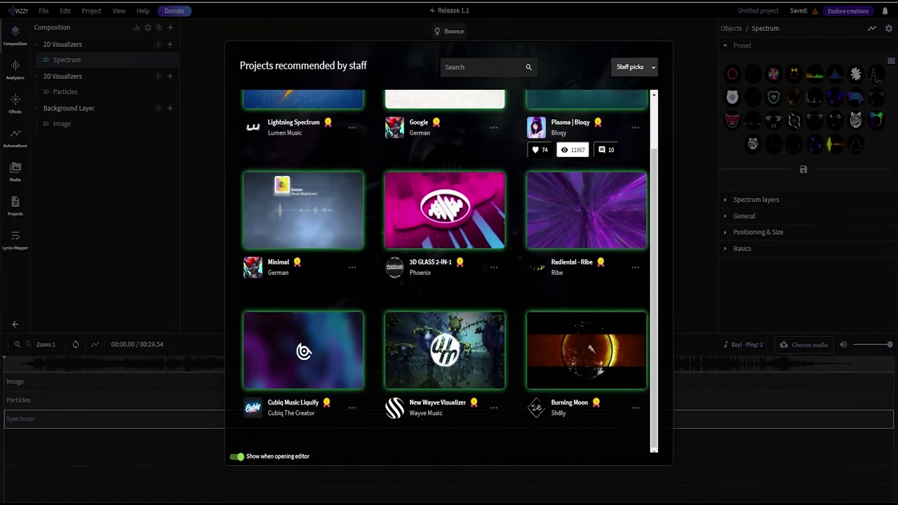
scroll(446, 272, up, 2)
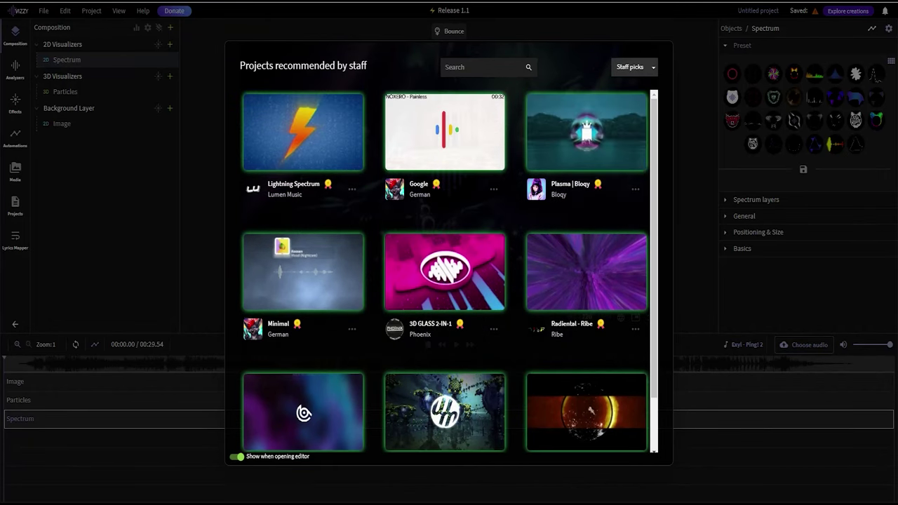
scroll(446, 272, down, 2)
click(635, 85)
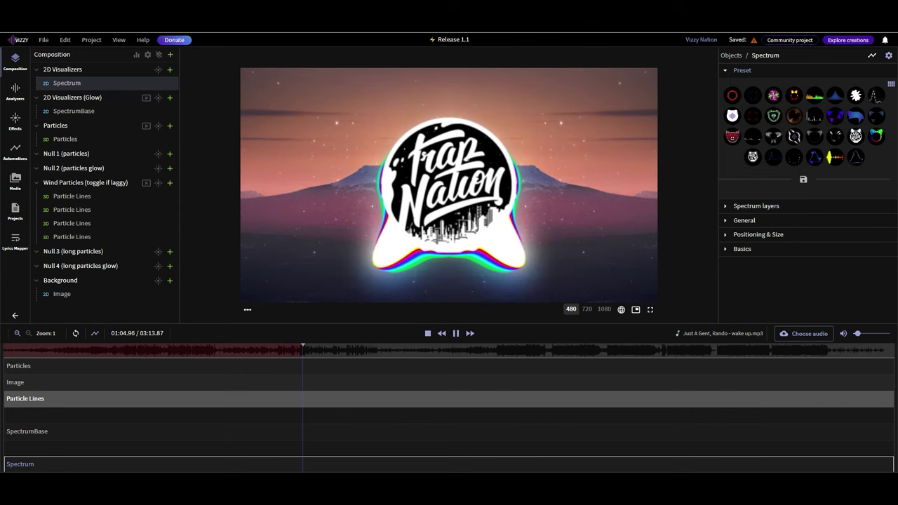
Open the Vizzy Nation community project from the most viewed list and pause its playback
click(455, 348)
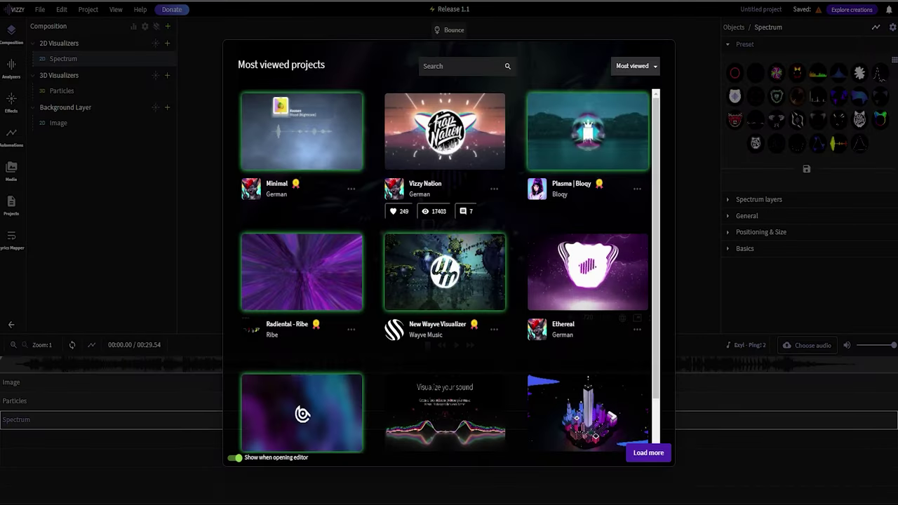
click(302, 414)
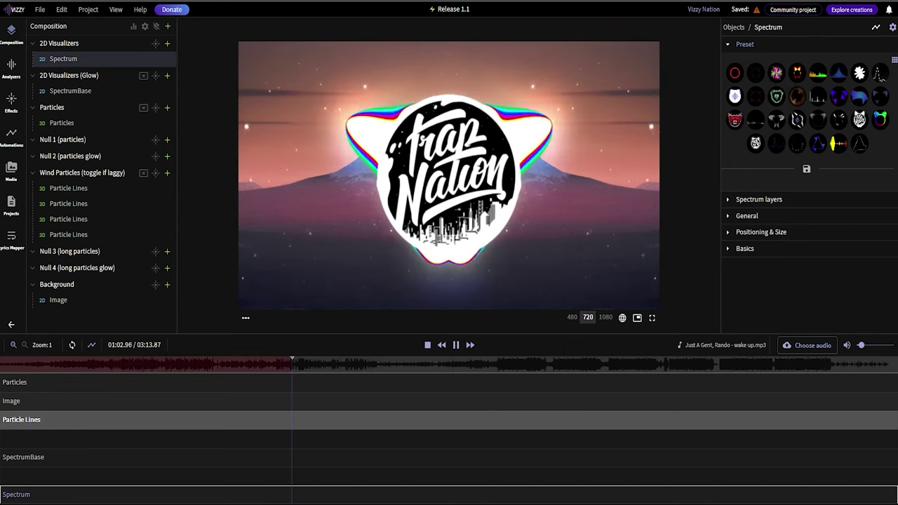
click(456, 345)
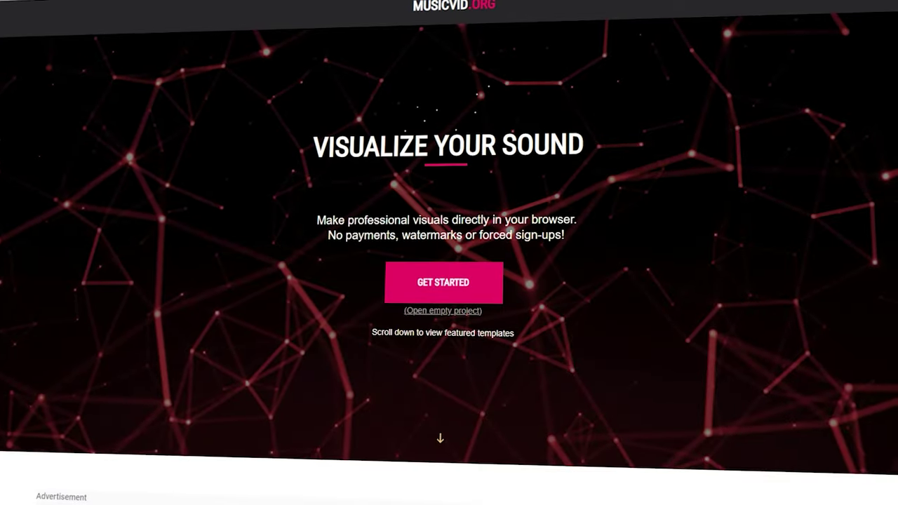
Look through the featured projects and templates on the MusicVid.org home page
scroll(449, 280, down, 8)
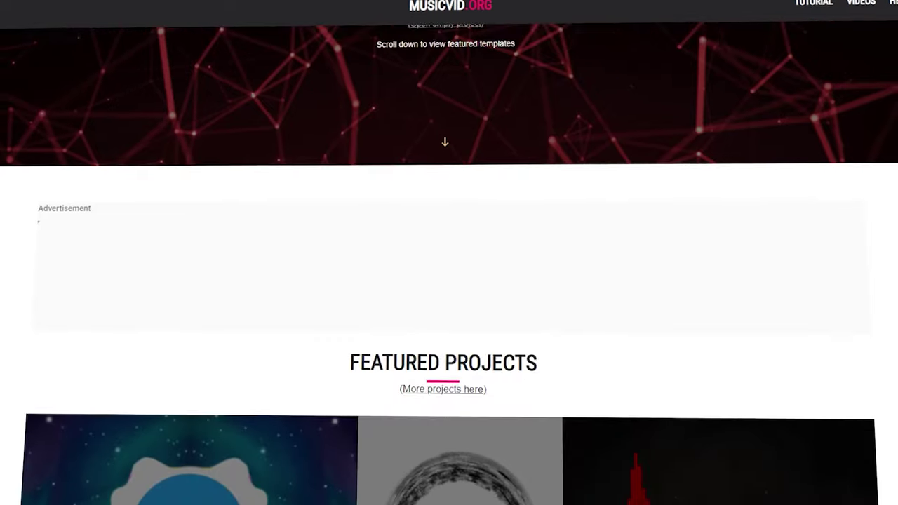
scroll(449, 281, down, 5)
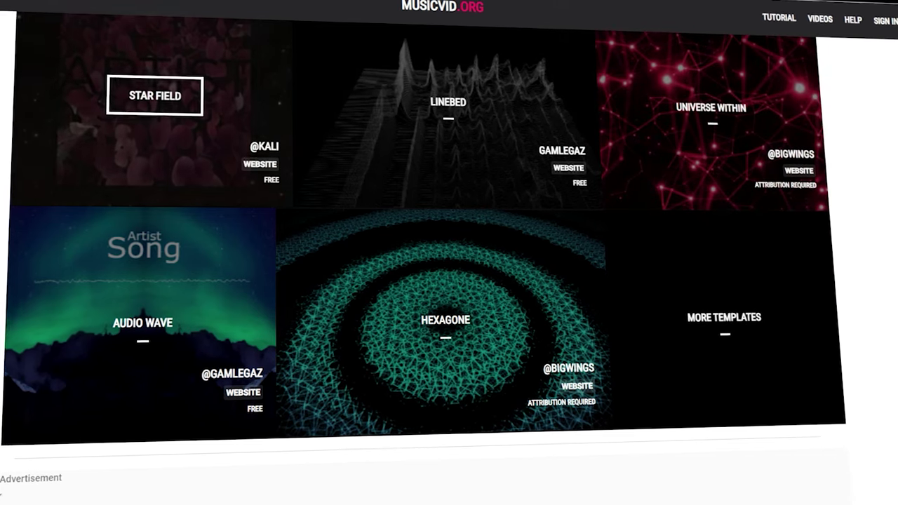
scroll(449, 281, up, 2)
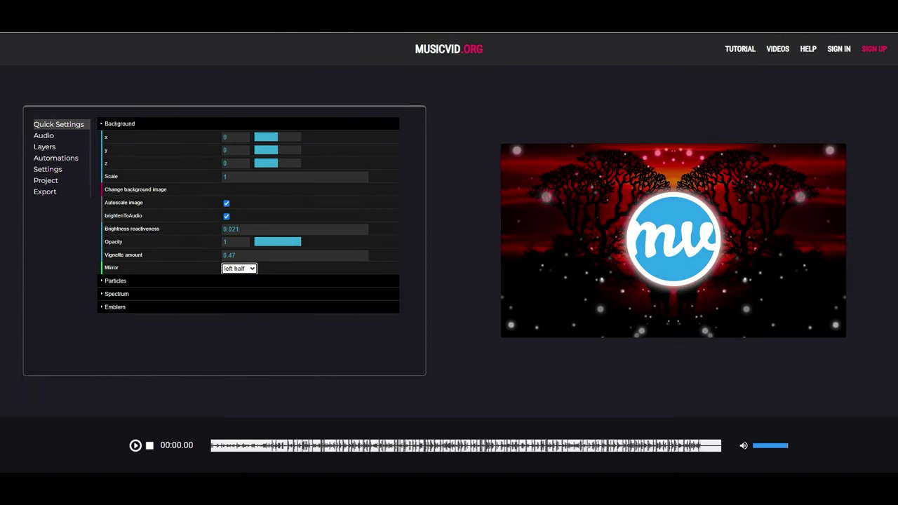
Disable background image autoscaling, and set the particles to number 830, minimum speed 1.13 and size 2.72
click(226, 202)
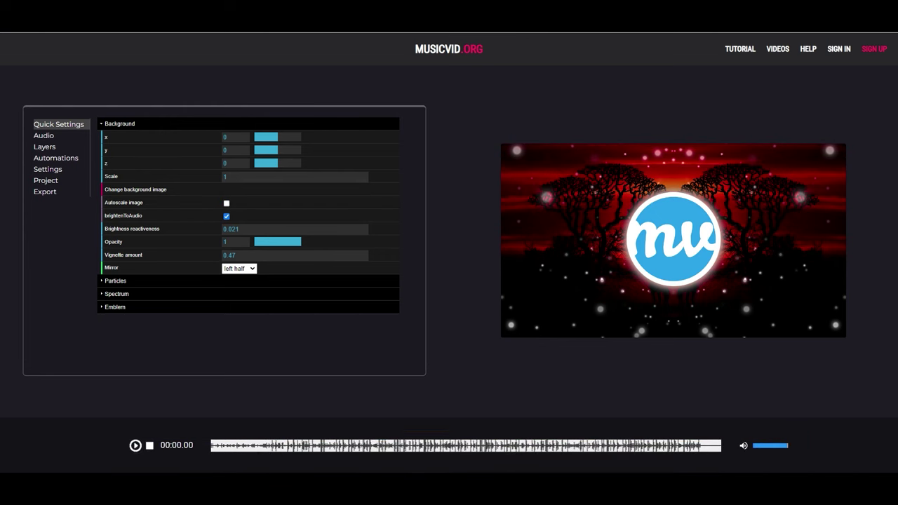
click(115, 281)
mouse_move(260, 294)
mouse_down()
mouse_move(273, 294)
mouse_move(261, 294)
mouse_up()
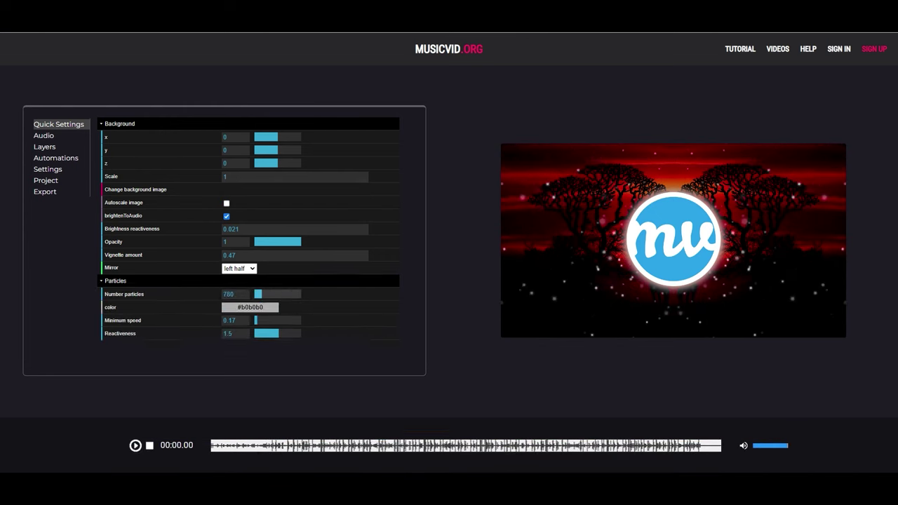
scroll(249, 231, down, 1)
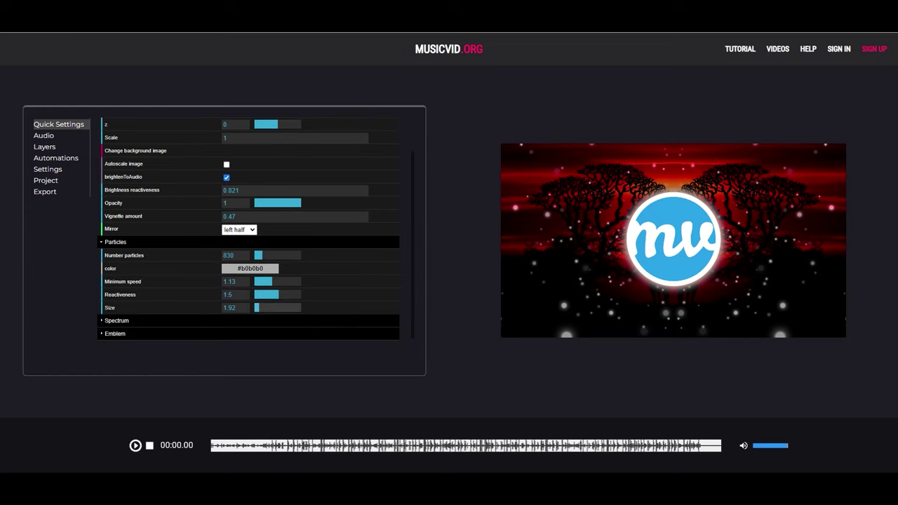
mouse_move(258, 307)
mouse_down()
mouse_move(272, 308)
mouse_move(261, 307)
mouse_up()
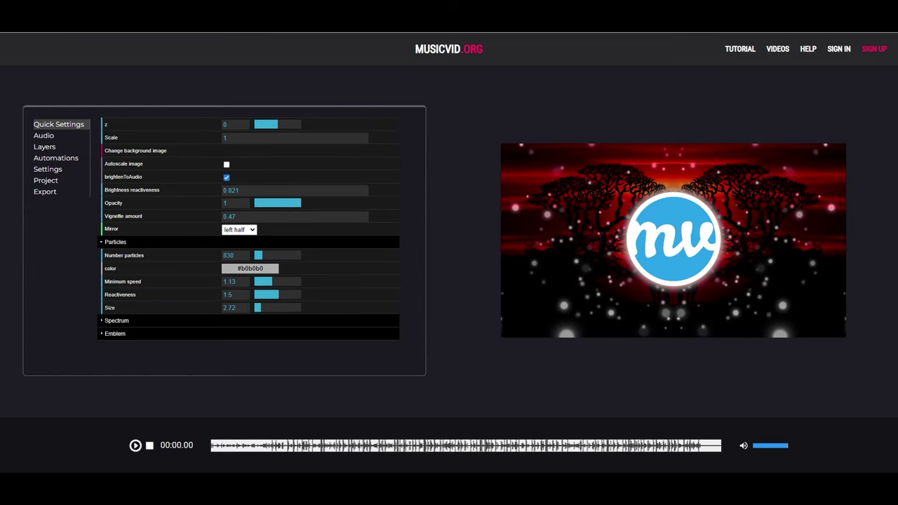
Collapse the Particles settings and open the Spectrum settings to examine their options
click(115, 242)
click(116, 294)
scroll(249, 231, down, 2)
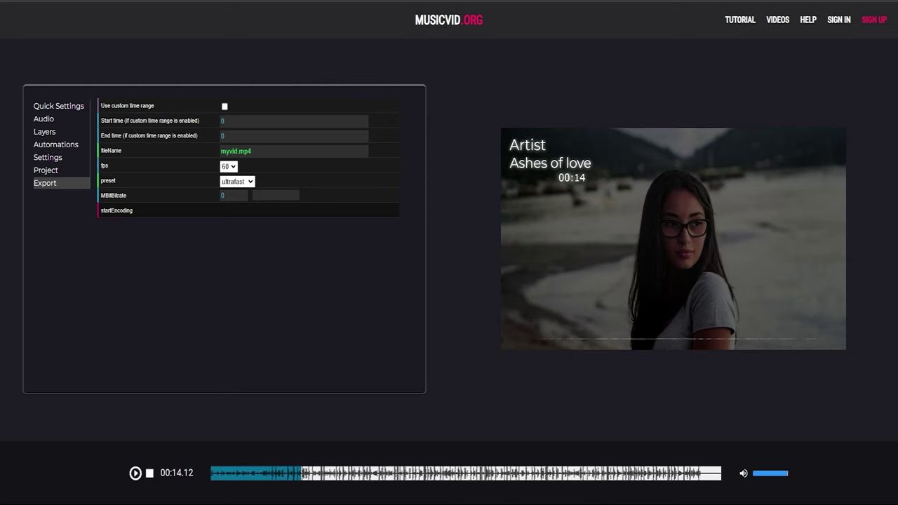
Start encoding the Ashes of love video for export
click(116, 210)
click(564, 301)
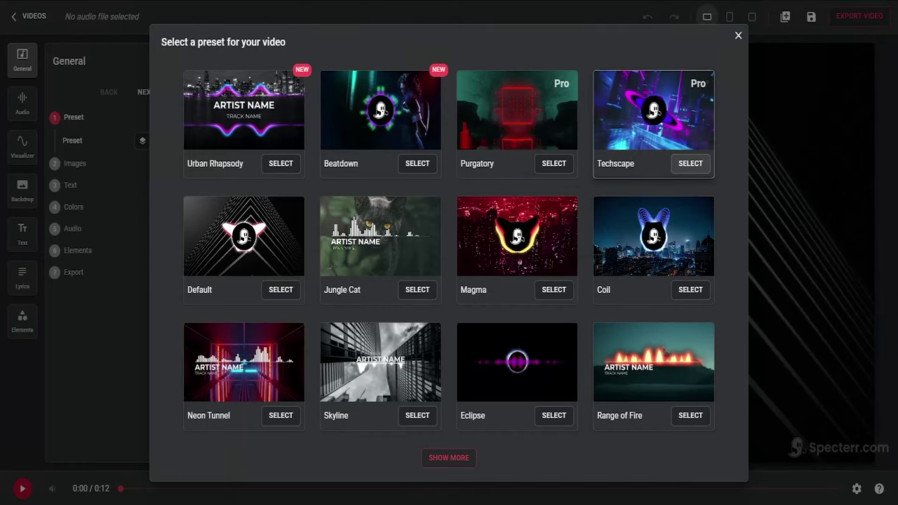
In Specterr, choose among the video presets and apply the Magma preset
click(688, 163)
click(483, 359)
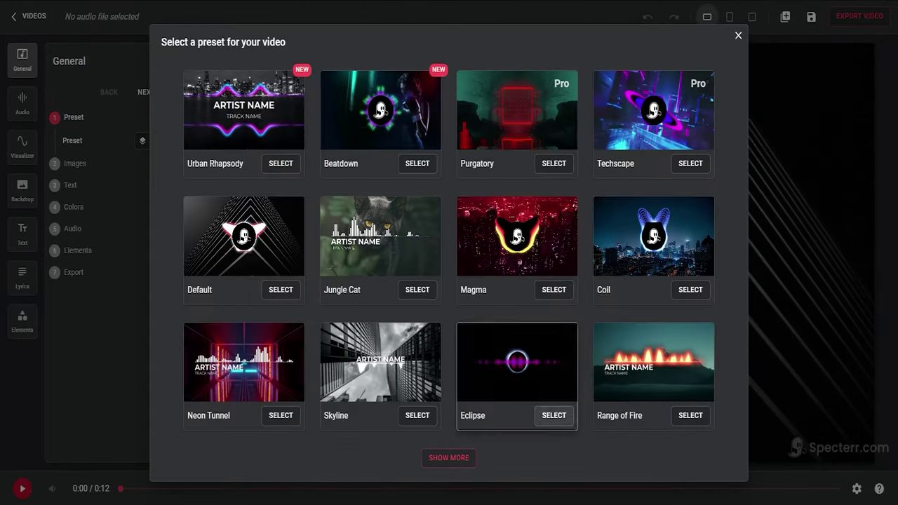
click(554, 290)
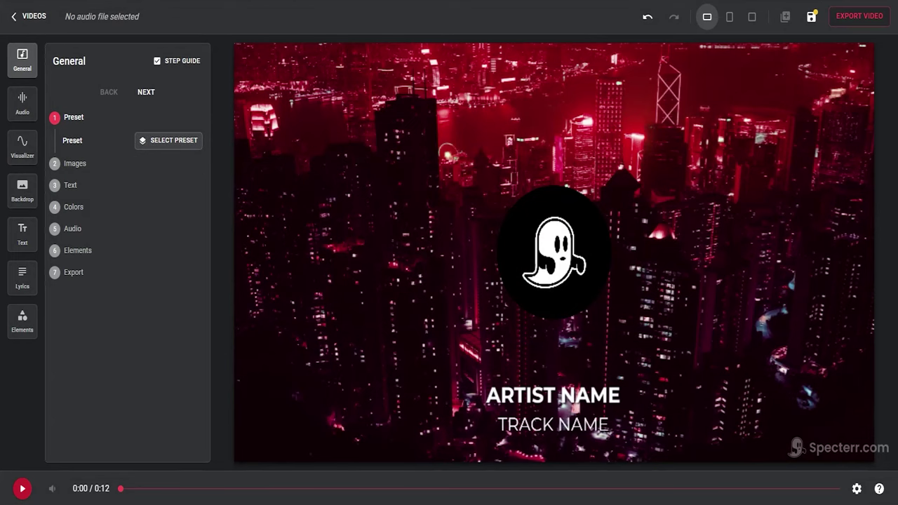
Set the background to the stock photo of a person standing on a lake pier, and view the logo media options
click(169, 186)
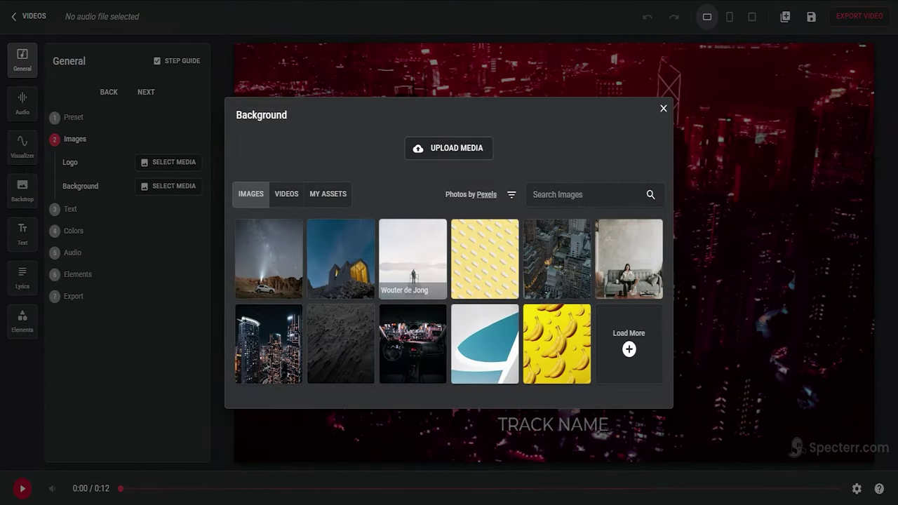
click(413, 259)
click(652, 398)
click(168, 162)
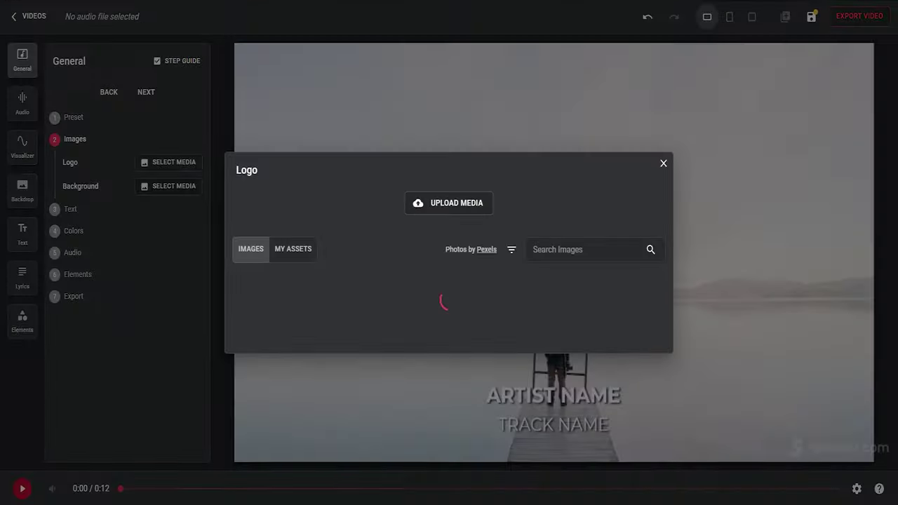
key(Escape)
Set the first text to "Heart Of Souls" and the second text to "Music"
click(96, 209)
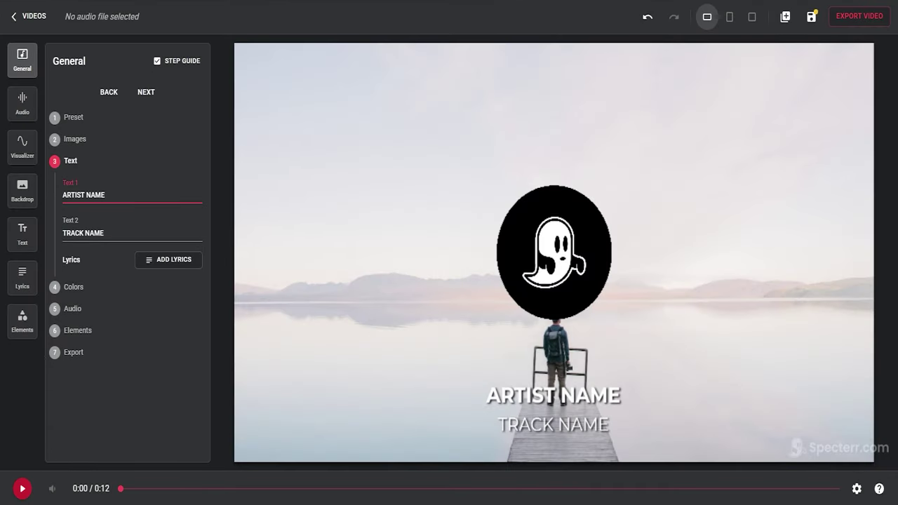
text(Hear)
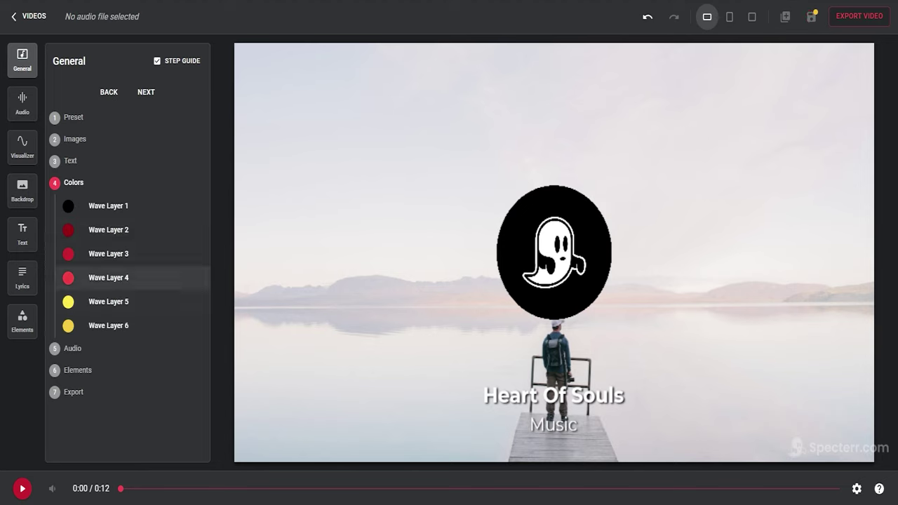
Load the audio file reel.wav as the video's soundtrack
click(168, 229)
double_click(110, 56)
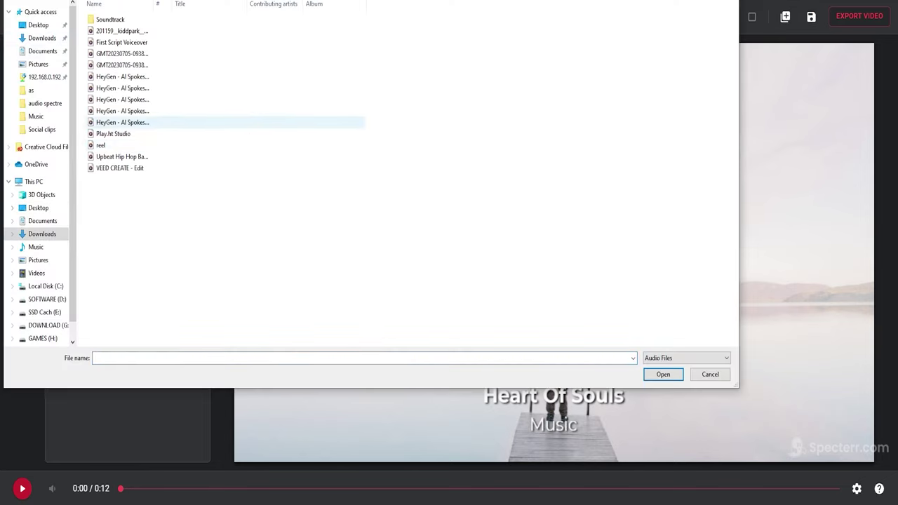
double_click(119, 145)
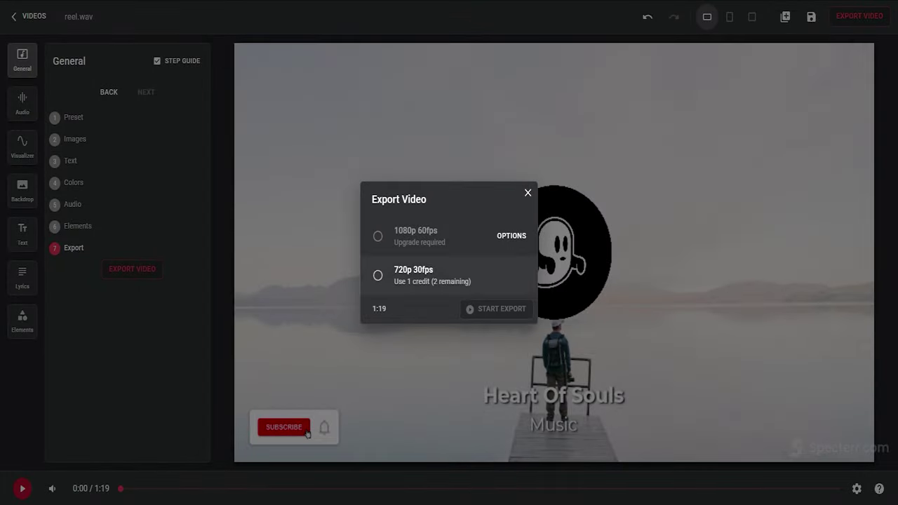
Queue the video for export at 720p 30fps and dismiss the export message
click(377, 275)
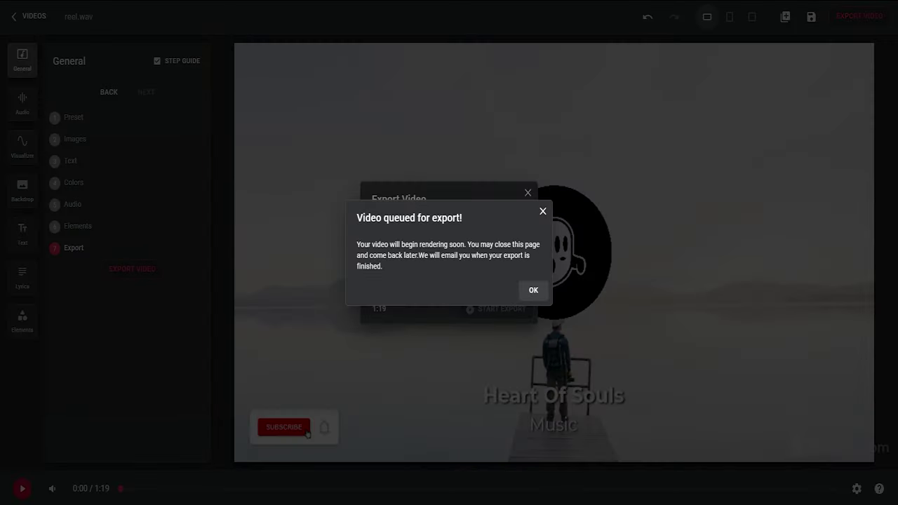
click(533, 290)
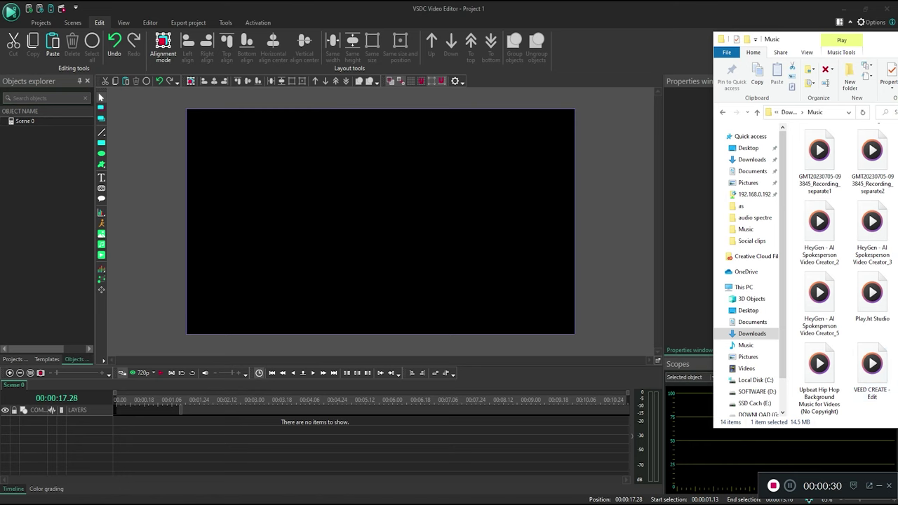
In VSDC Video Editor, add the reel audio file from the Music folder at the start of the timeline
drag(799, 39, 744, 26)
drag(869, 284, 205, 421)
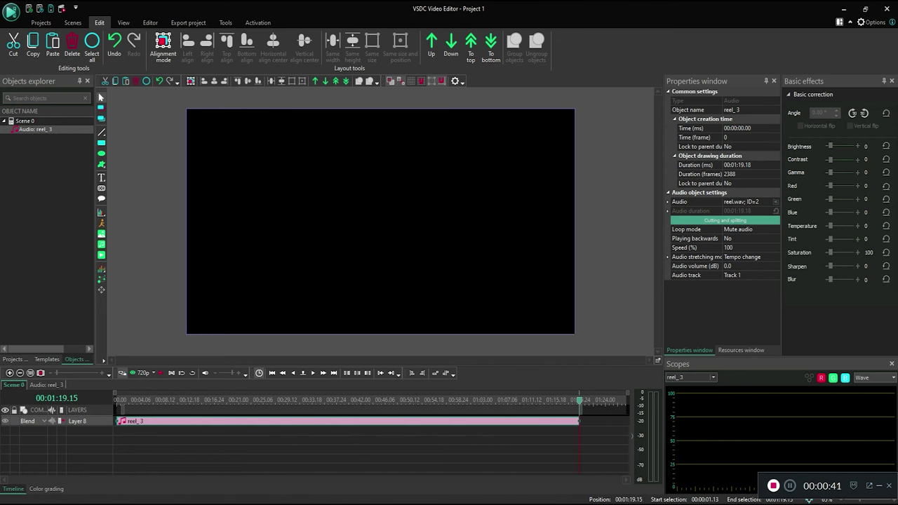
key(Escape)
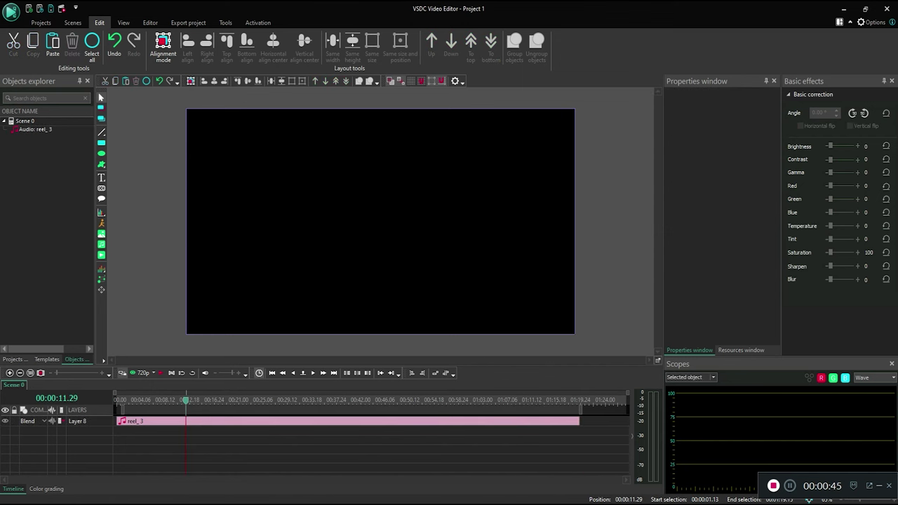
Add the Boxbuster storefront image from the Downloads folder to the scene as a full-frame background
click(143, 503)
click(214, 470)
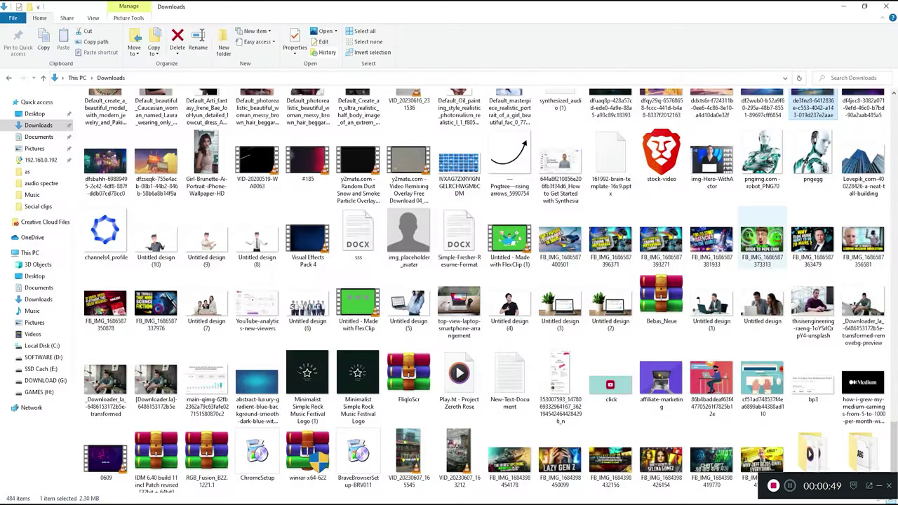
drag(812, 106, 380, 221)
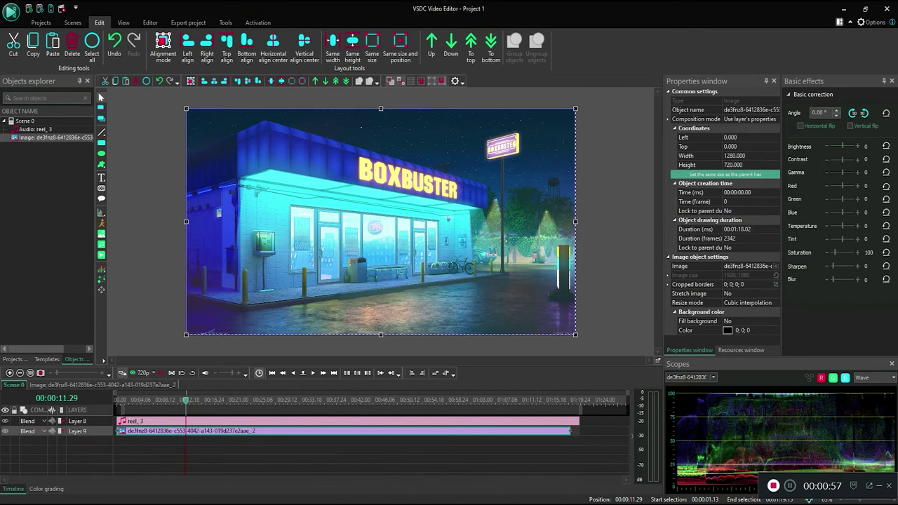
Add an audio spectrum object across the frame and link its audio source to reel.wav
click(347, 421)
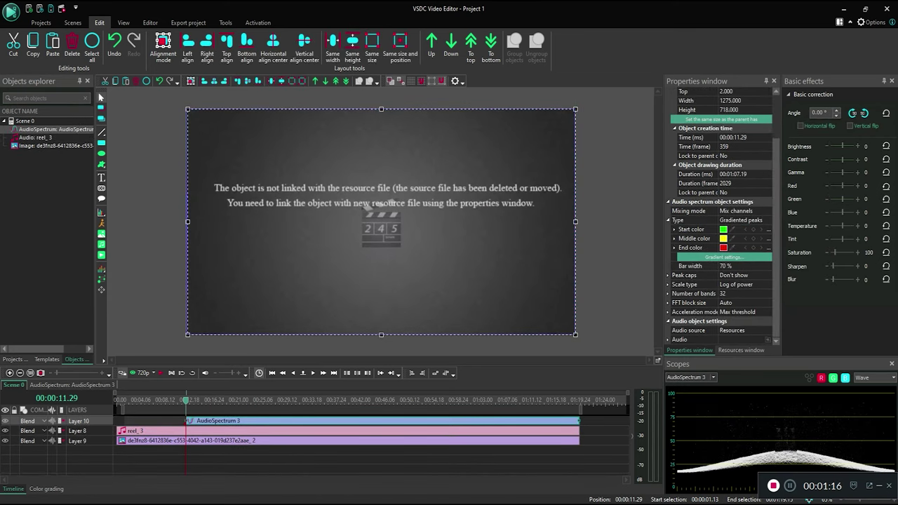
click(741, 350)
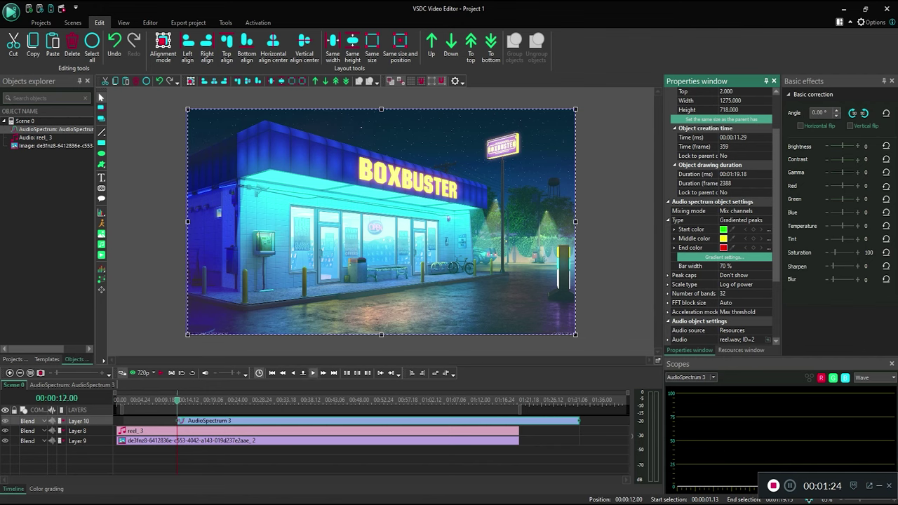
Move the audio spectrum clip to the start of the timeline and preview the bars reacting to the audio
drag(280, 421, 116, 405)
key(space)
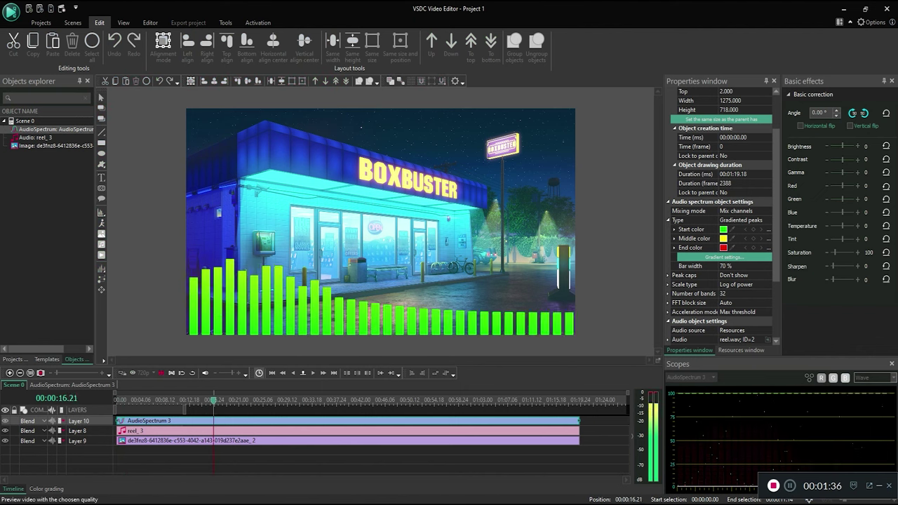
key(space)
Set the audio spectrum's start, middle and end colors to off-white, using #EAEAEA for the end color, and preview the result
click(769, 230)
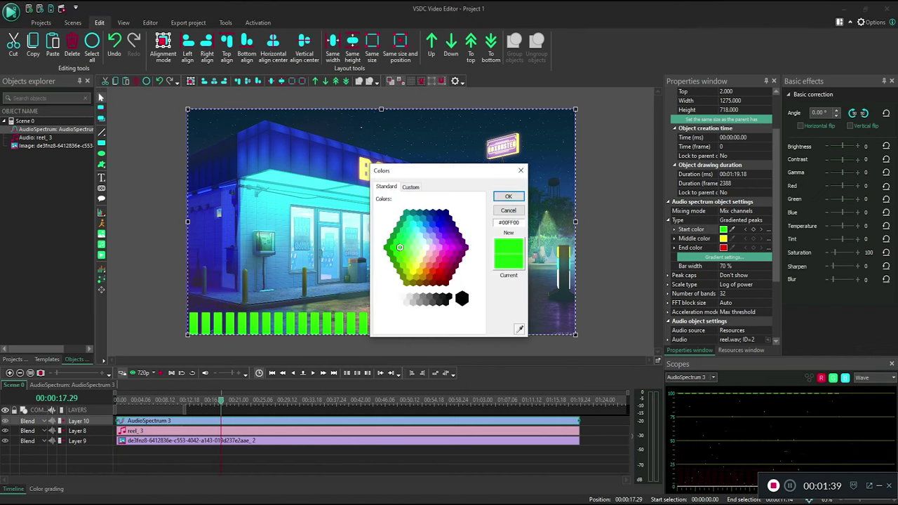
click(508, 196)
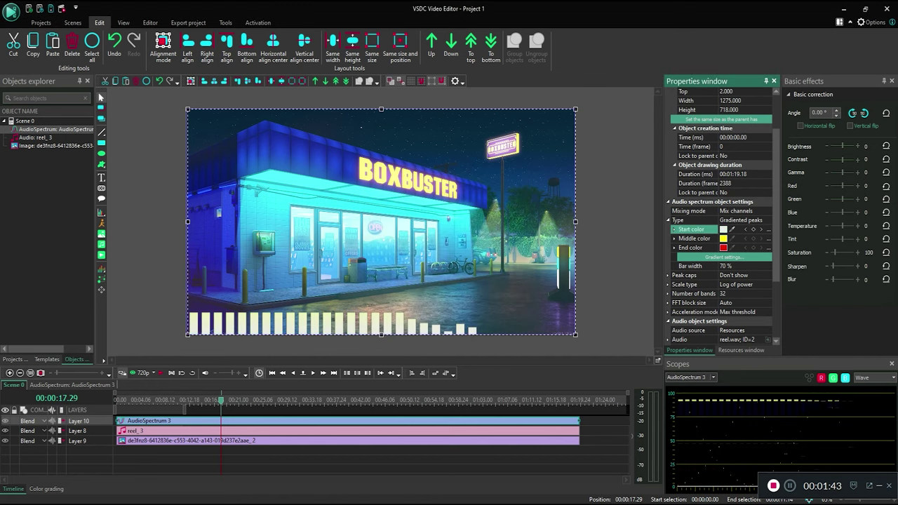
click(769, 238)
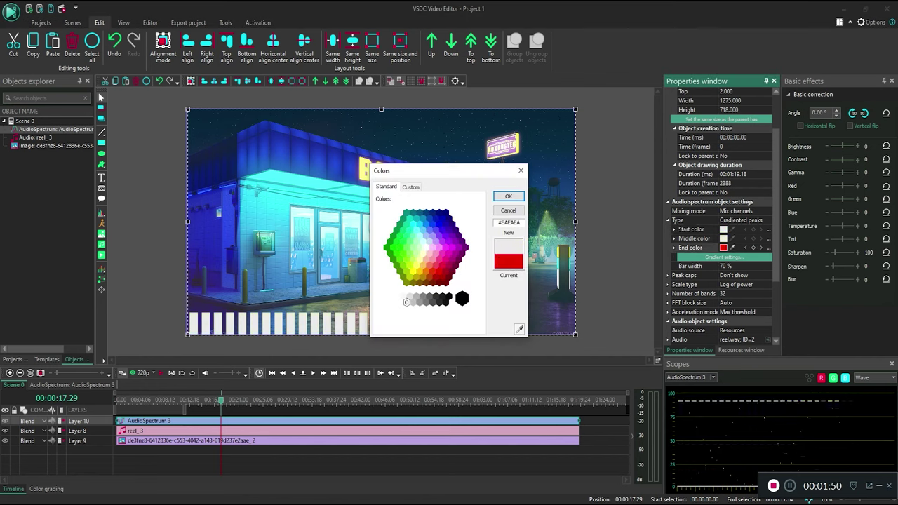
key(Return)
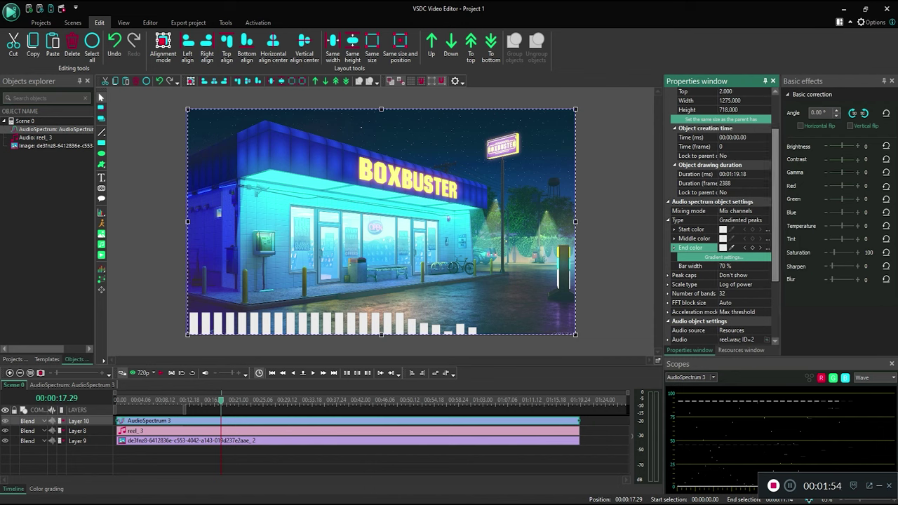
scroll(719, 216, up, 3)
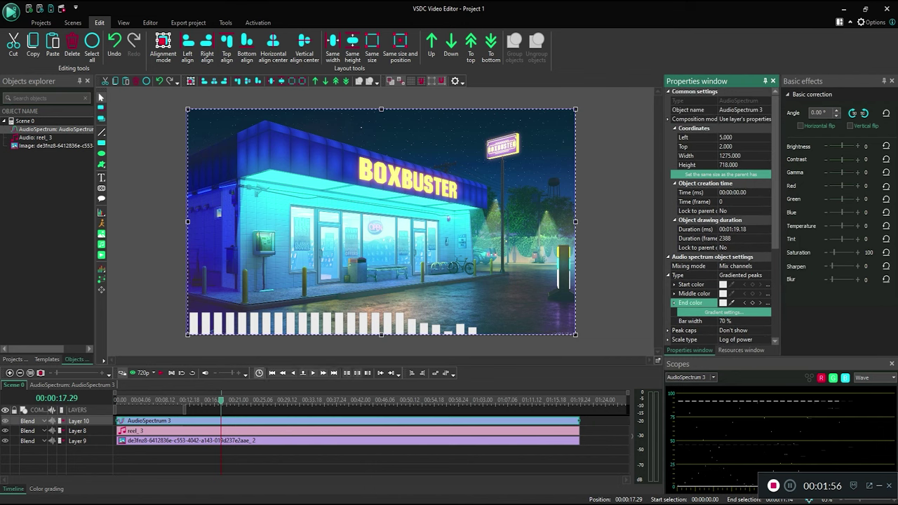
key(space)
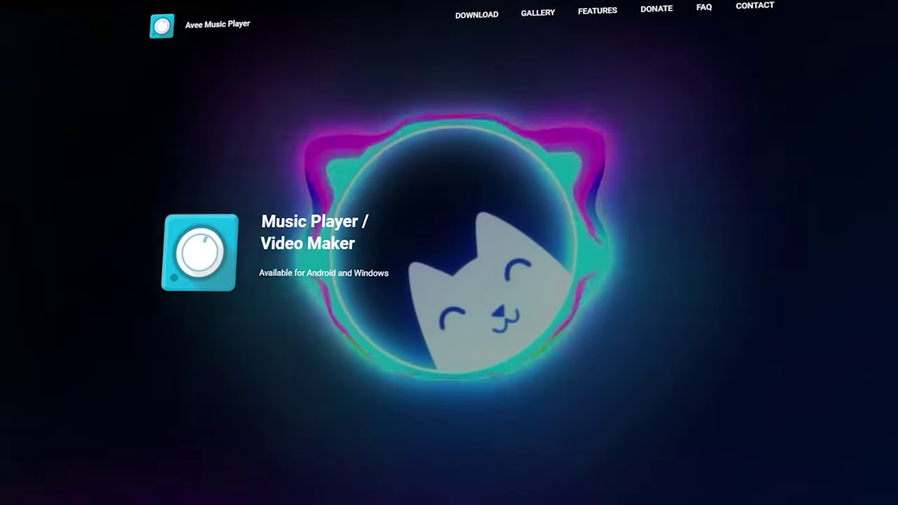
Look over the Avee Music Player website, then in the Avee player open the visualizer view for Castle On The Hill
scroll(449, 253, down, 3)
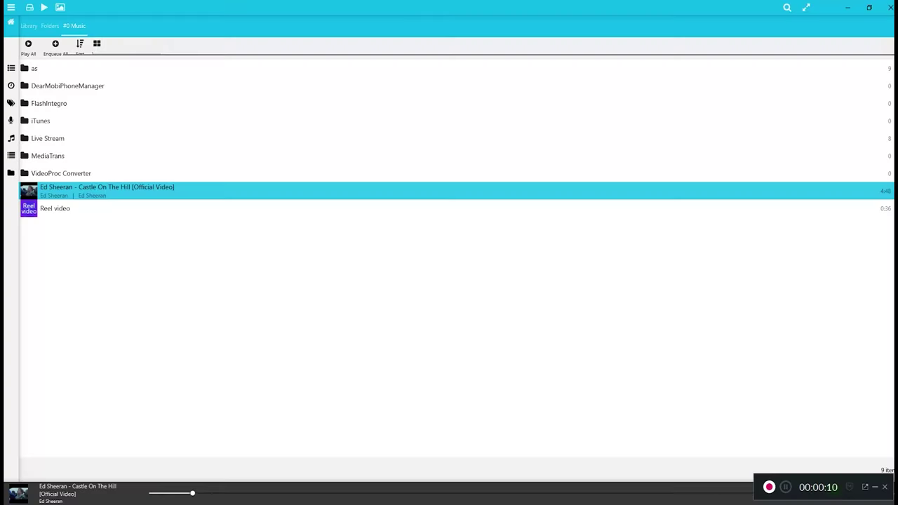
click(44, 7)
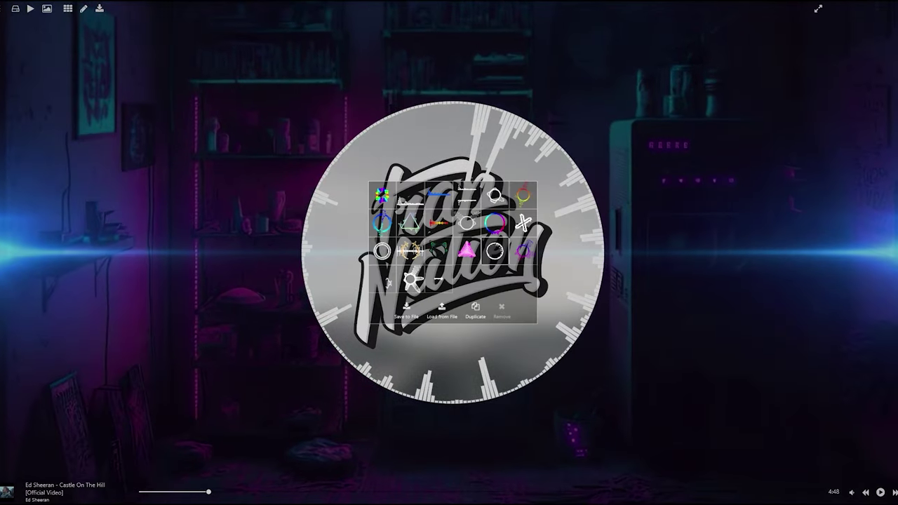
Preview the visualizer templates in the two lower rows one by one, from the cassette tape back to the pink triangle
click(438, 278)
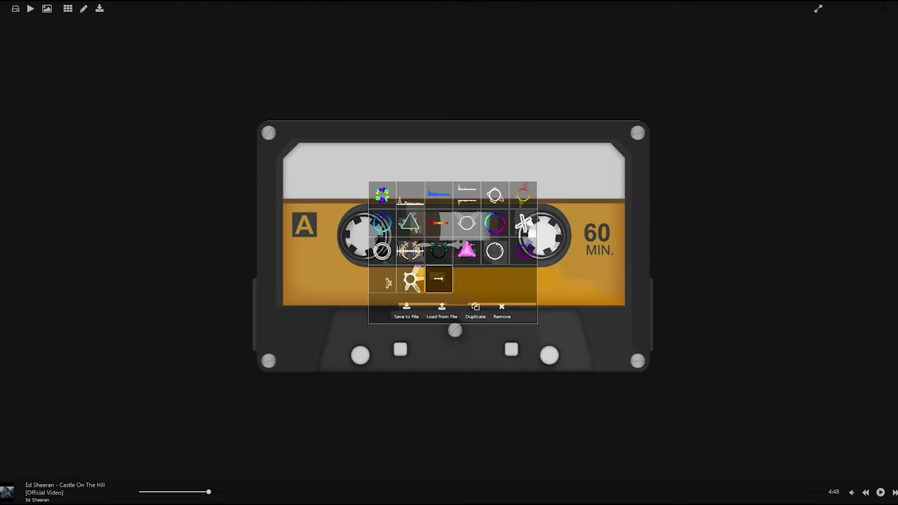
click(411, 278)
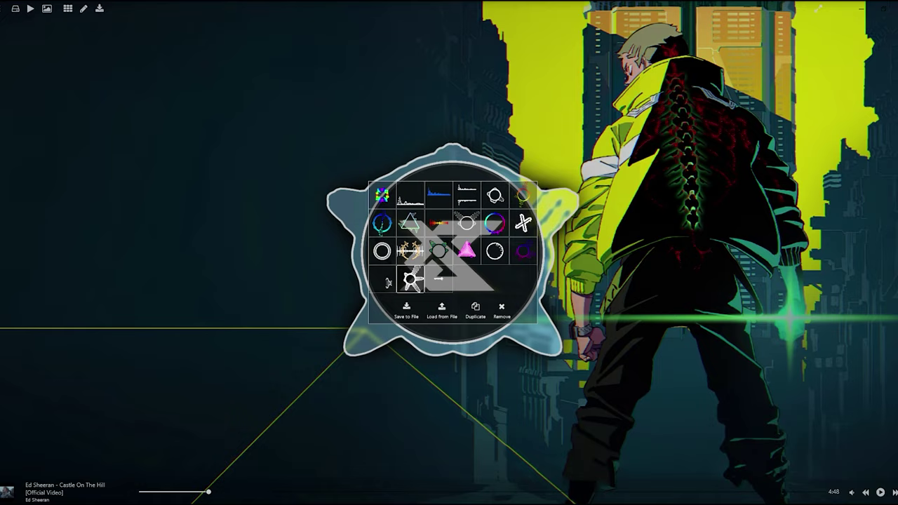
click(384, 281)
click(523, 251)
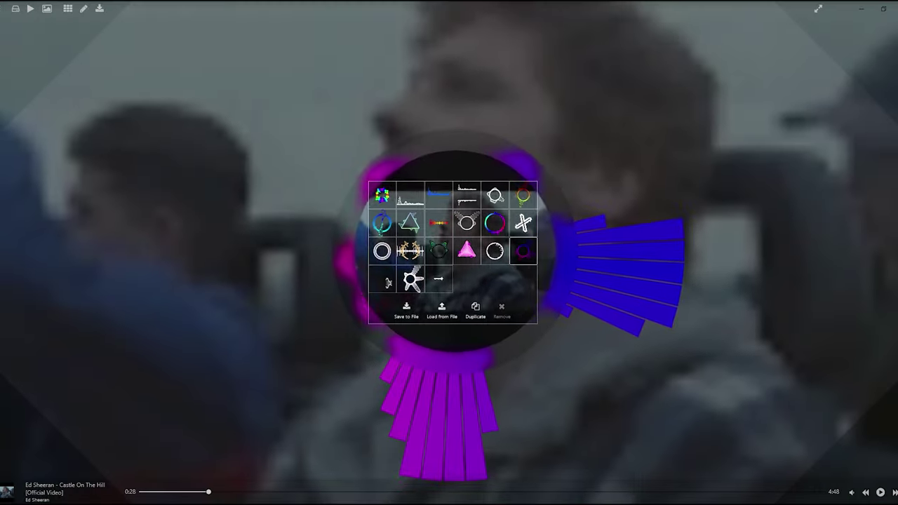
click(495, 251)
click(467, 250)
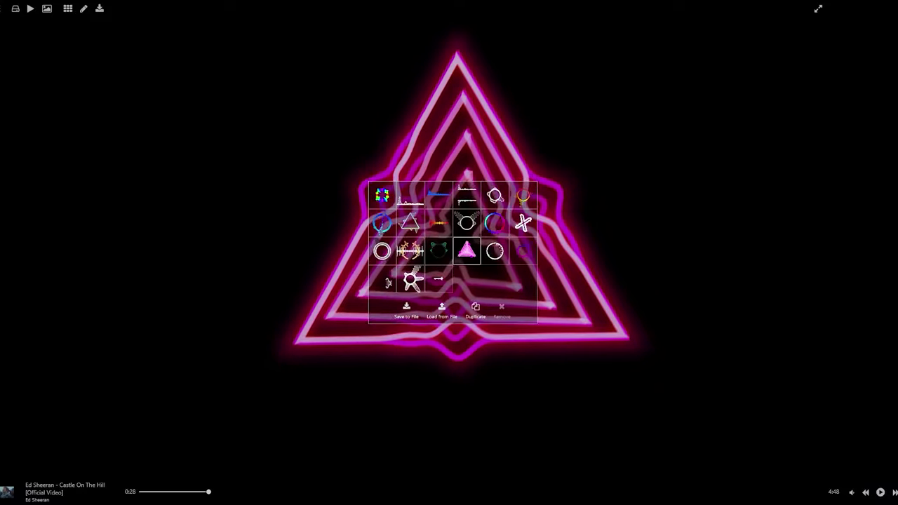
Step back through the remaining visualizer templates to the first one, then forward to the white radial-bar circle in the first row
key(Left)
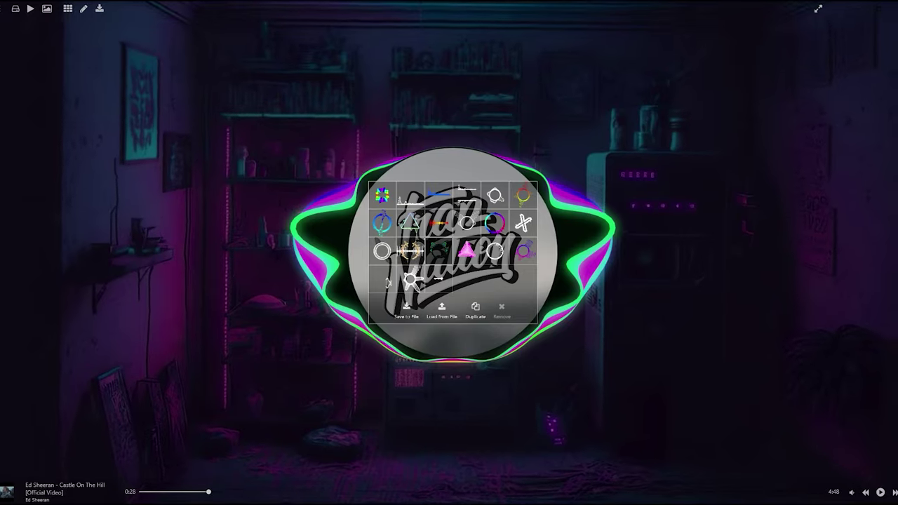
key(Left)
key(Left)
key(Left)
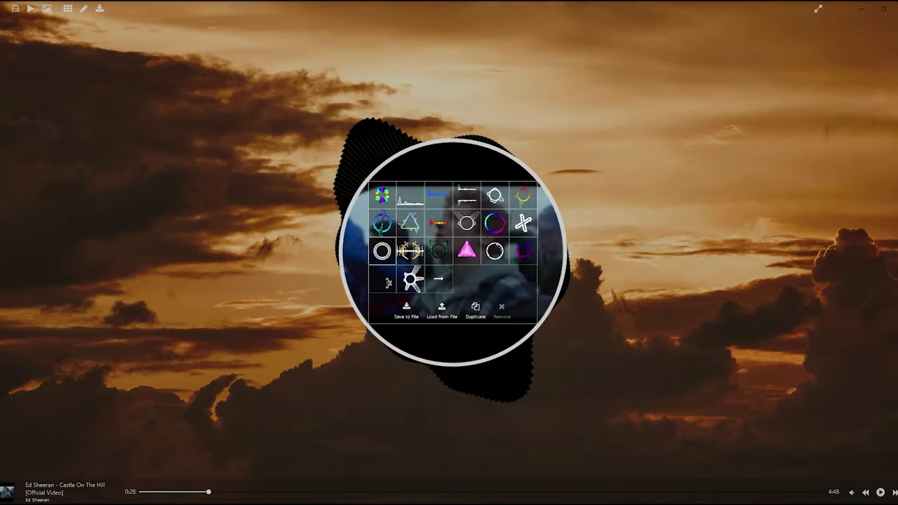
key(Left)
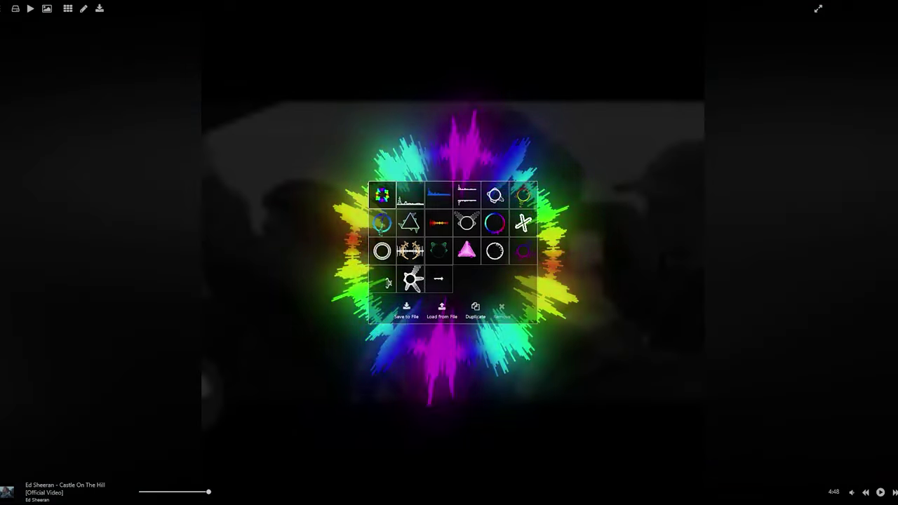
key(Right)
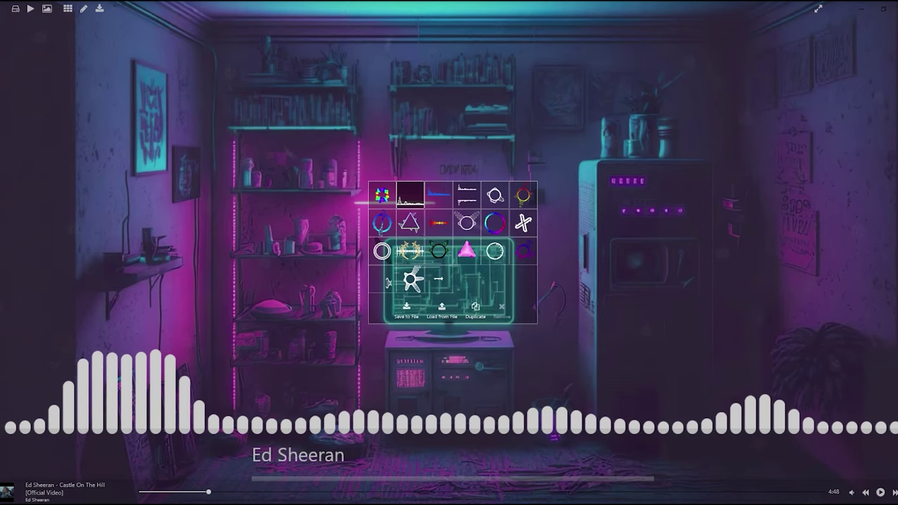
key(Right)
key(Right)
key(Right)
key(Right)
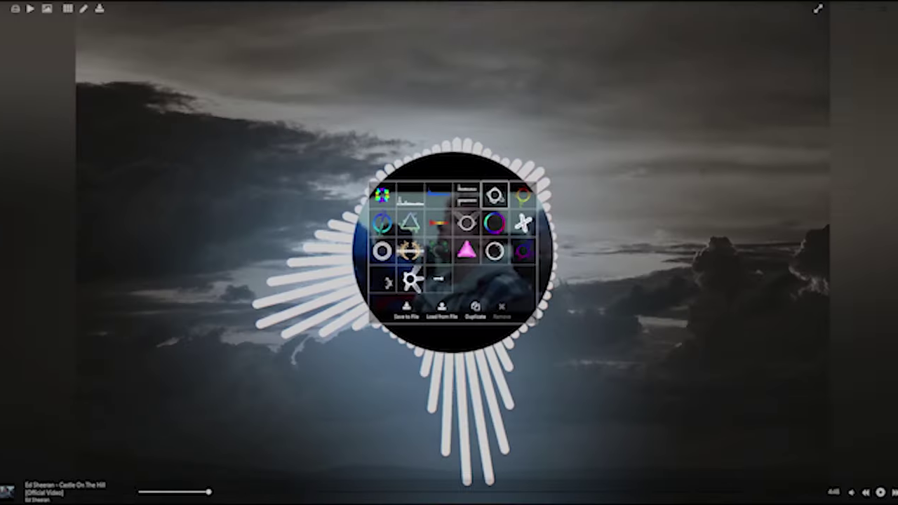